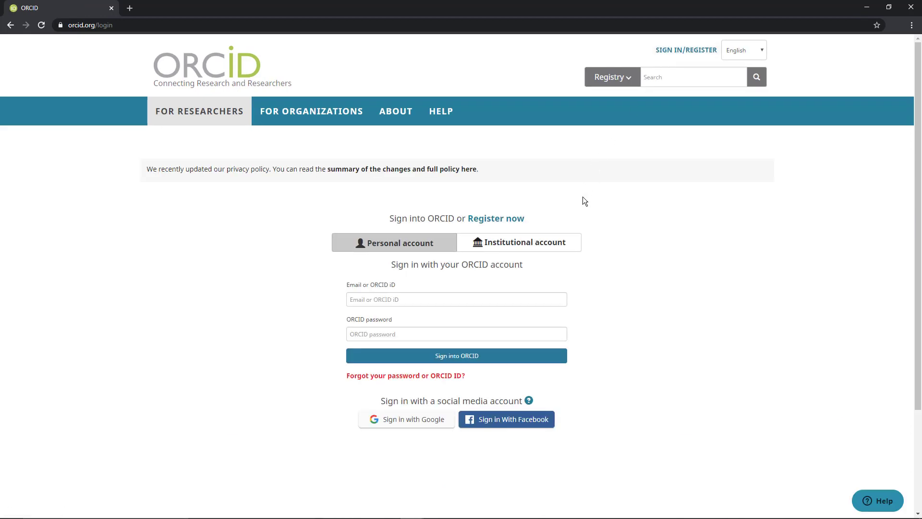
Step: Open the registration form for a new ORCID iD and review its name, email, password, visibility, notification and terms sections
{"action": "left_click", "coordinate": [498, 222]}
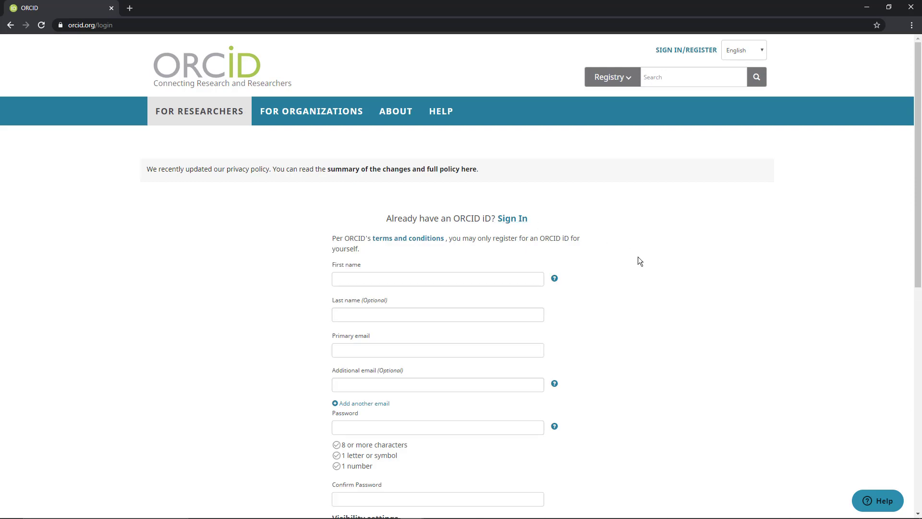
{"action": "scroll", "coordinate": [638, 258], "scroll_direction": "down", "scroll_amount": 4}
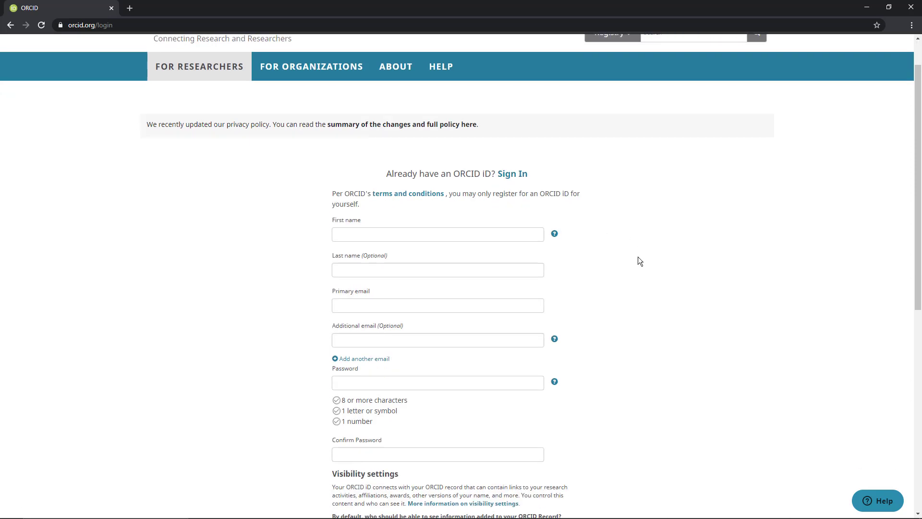
{"action": "mouse_move", "coordinate": [555, 192]}
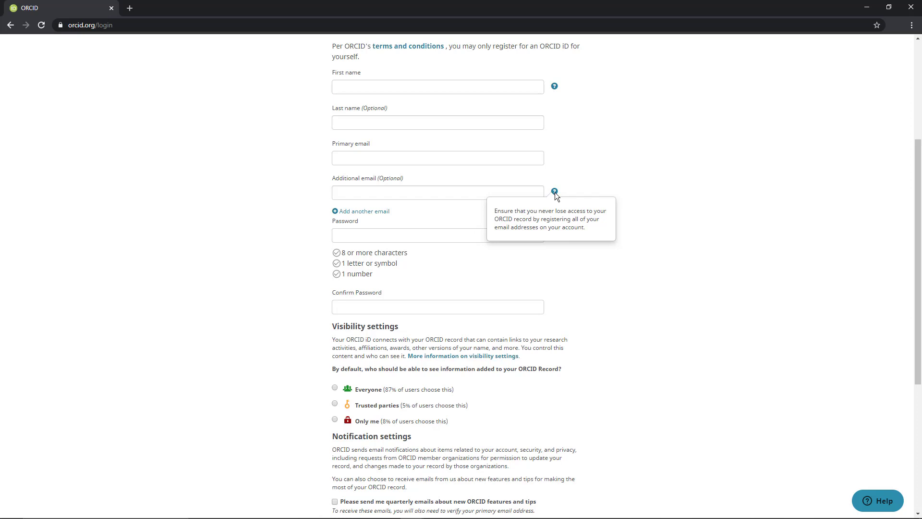
{"action": "scroll", "coordinate": [546, 307], "scroll_direction": "down", "scroll_amount": 2}
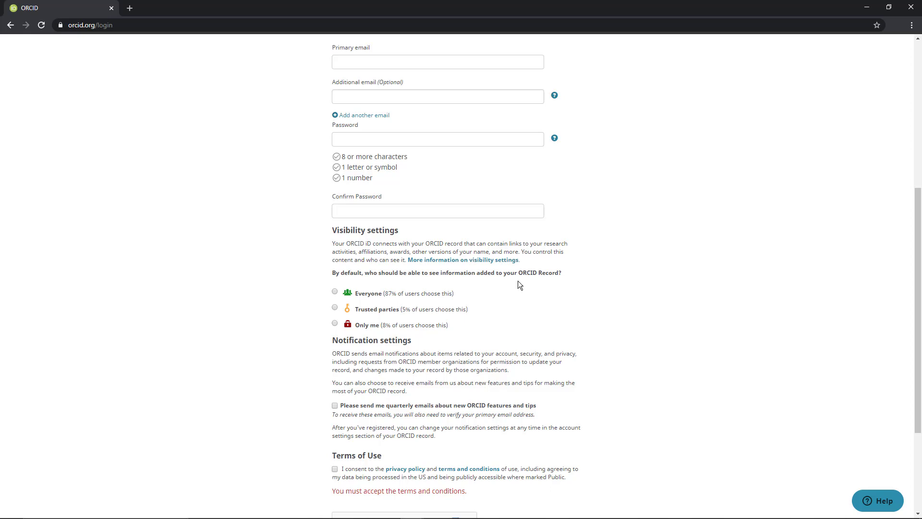
{"action": "scroll", "coordinate": [516, 282], "scroll_direction": "down", "scroll_amount": 3}
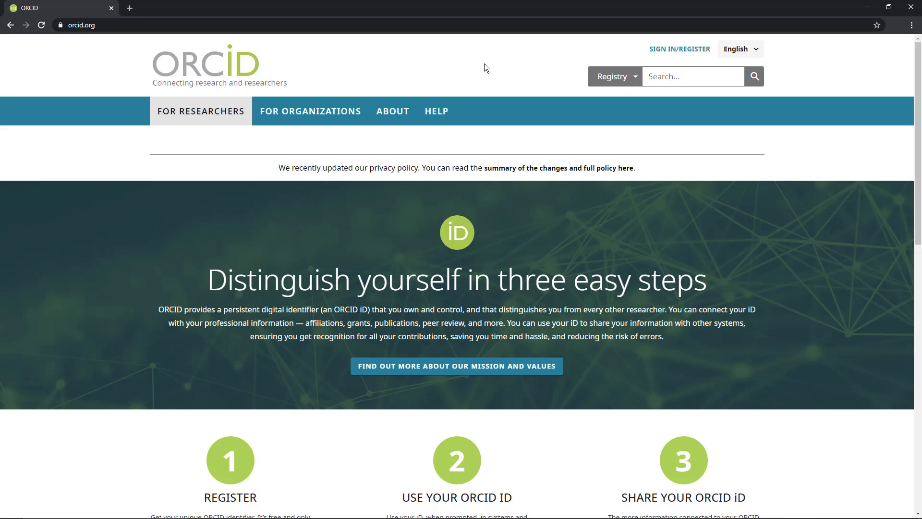
Step: Sign into ORCID with an institutional account, choosing University of Texas at Dallas and logging in with the filled-in NetID credentials
{"action": "left_click", "coordinate": [672, 52]}
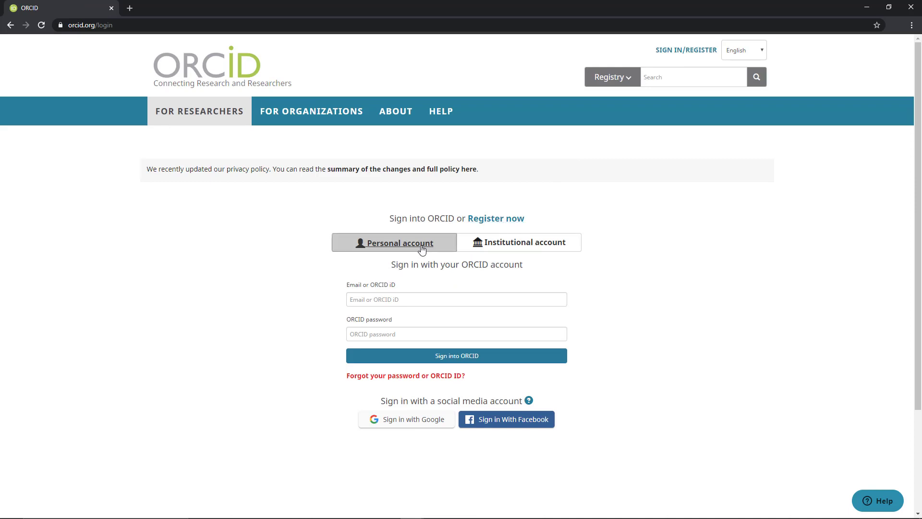
{"action": "left_click", "coordinate": [499, 249]}
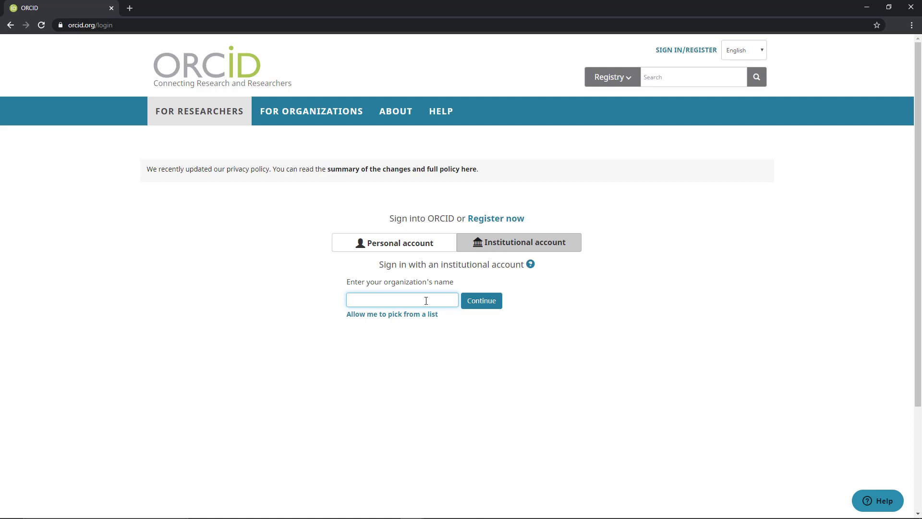
{"action": "type", "text": "Dallas"}
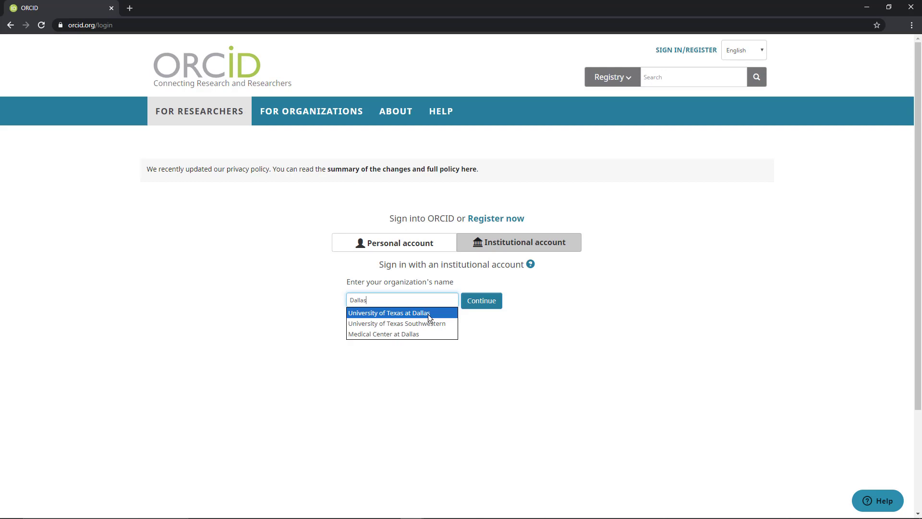
{"action": "left_click", "coordinate": [431, 313]}
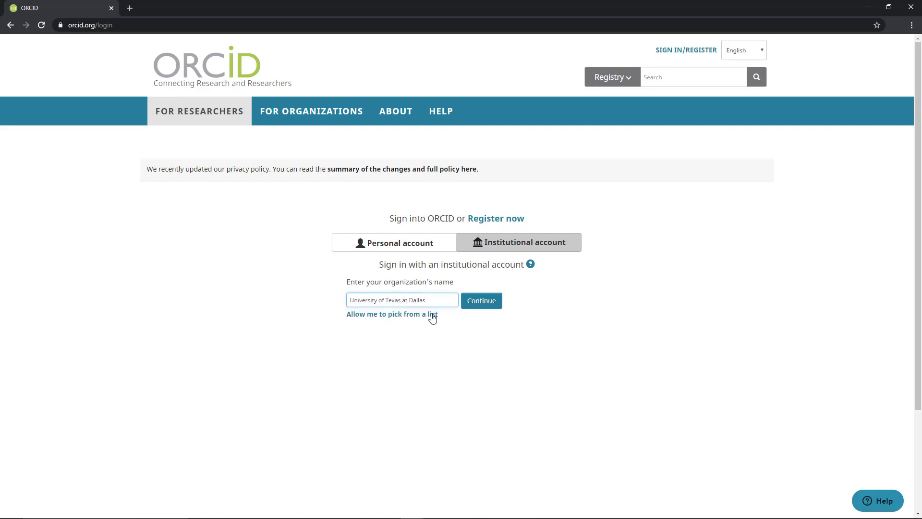
{"action": "left_click", "coordinate": [482, 301]}
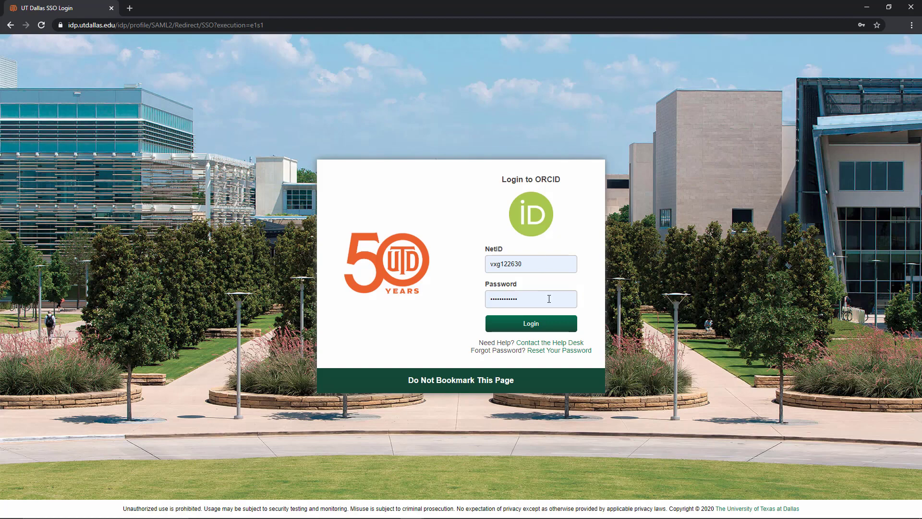
{"action": "left_click", "coordinate": [566, 329]}
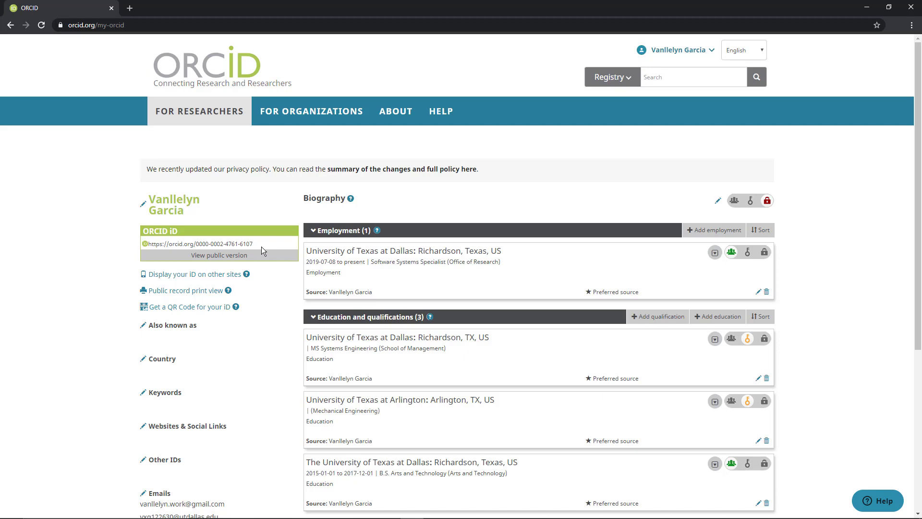
Step: Set the visibility of the non-primary email address to everyone in the record's email settings
{"action": "scroll", "coordinate": [261, 246], "scroll_direction": "down", "scroll_amount": 2}
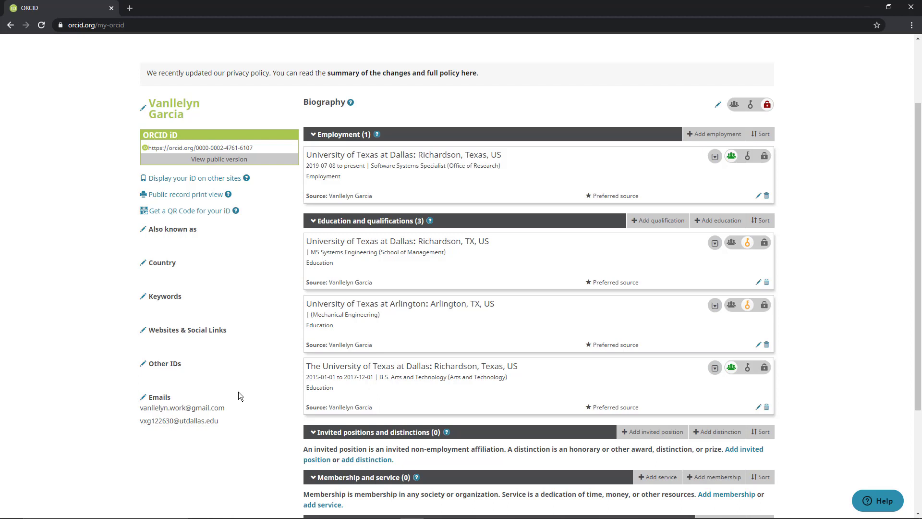
{"action": "left_click", "coordinate": [143, 398]}
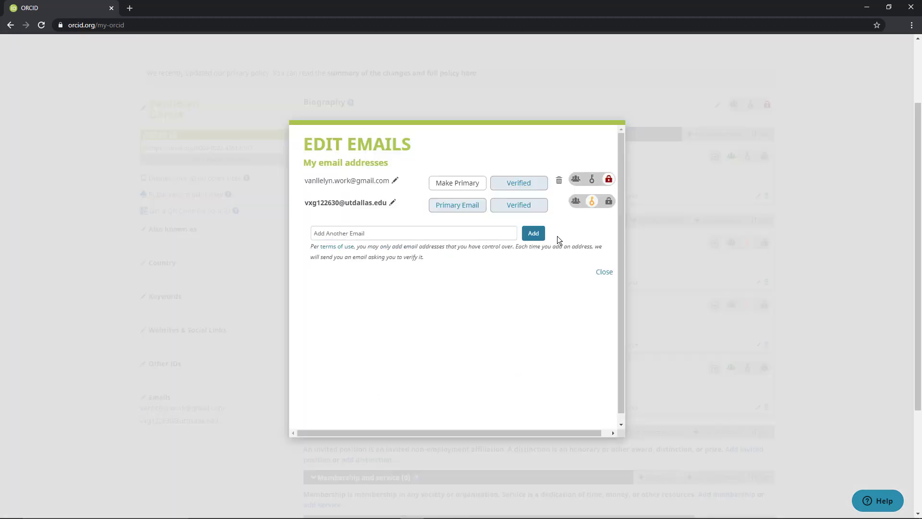
{"action": "mouse_move", "coordinate": [595, 210]}
{"action": "mouse_move", "coordinate": [612, 187]}
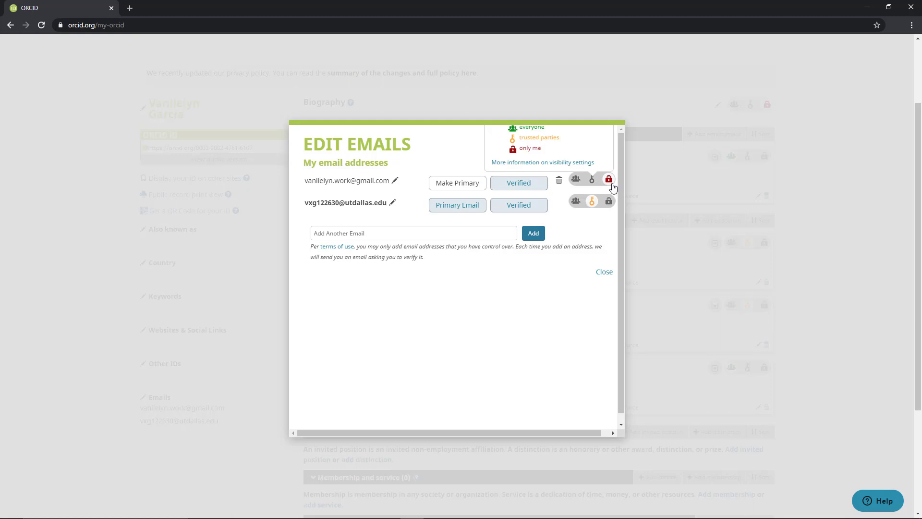
{"action": "left_click", "coordinate": [576, 180]}
{"action": "left_click", "coordinate": [604, 271]}
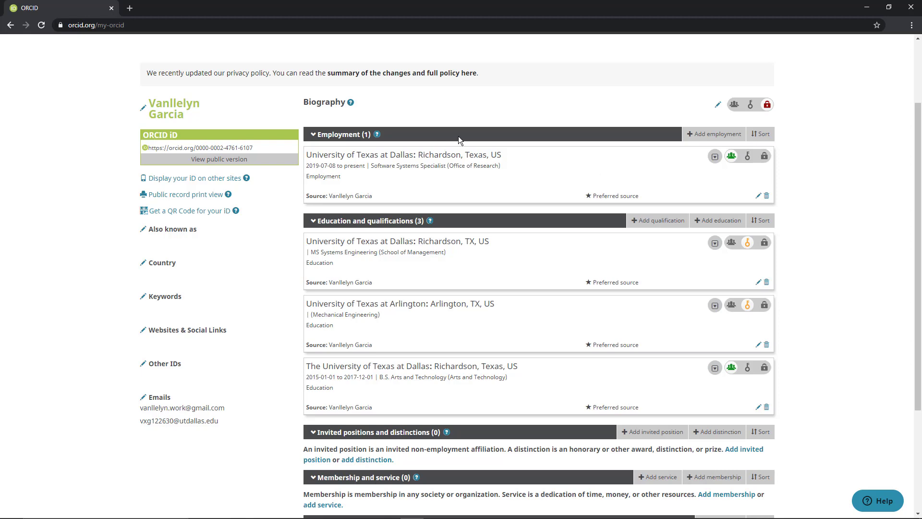
Step: Open a blank employment entry, check its fields and visibility options, and cancel it without adding anything
{"action": "scroll", "coordinate": [505, 295], "scroll_direction": "down", "scroll_amount": 2}
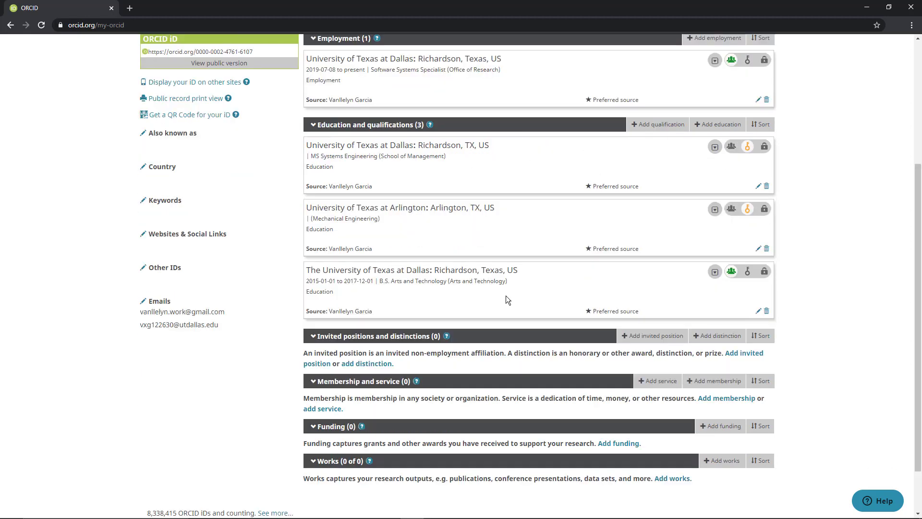
{"action": "scroll", "coordinate": [507, 299], "scroll_direction": "up", "scroll_amount": 3}
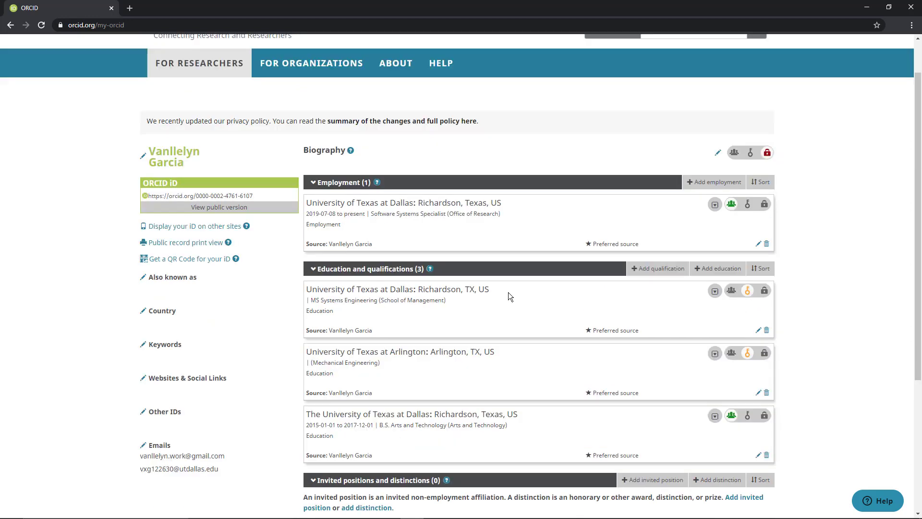
{"action": "left_click", "coordinate": [695, 189]}
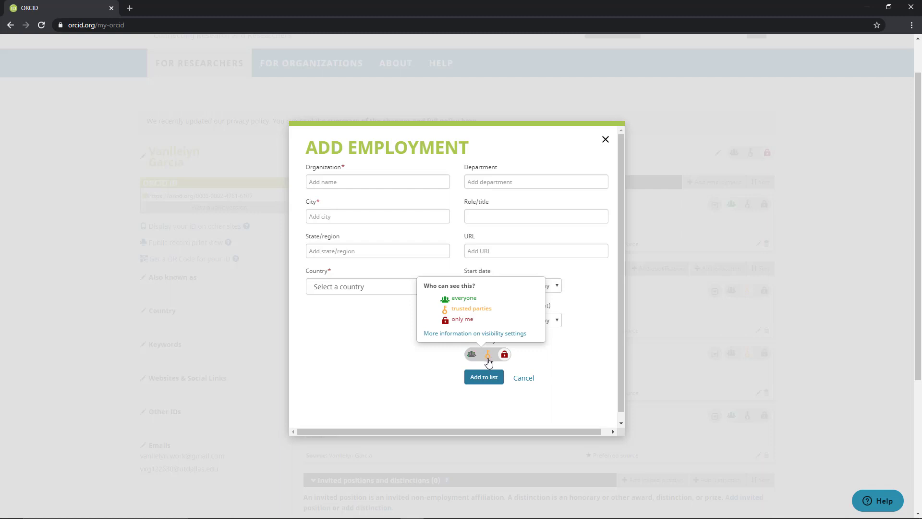
{"action": "left_click", "coordinate": [523, 379]}
Step: Open a blank education entry, look over its fields, and cancel it without adding anything
{"action": "scroll", "coordinate": [564, 256], "scroll_direction": "down", "scroll_amount": 1}
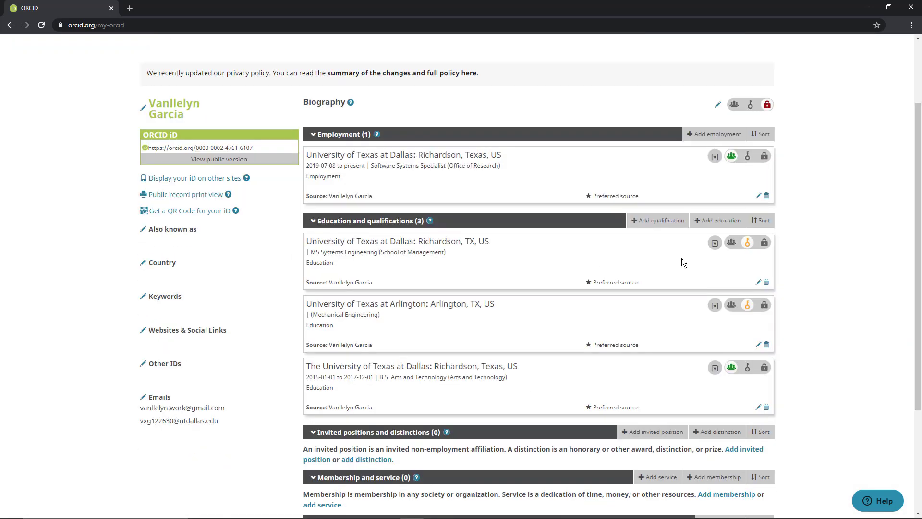
{"action": "left_click", "coordinate": [701, 223]}
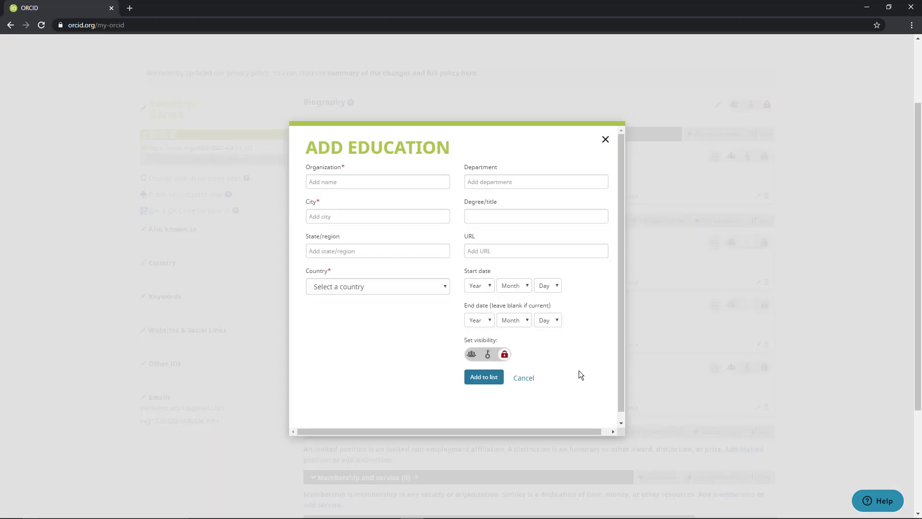
{"action": "left_click", "coordinate": [531, 378]}
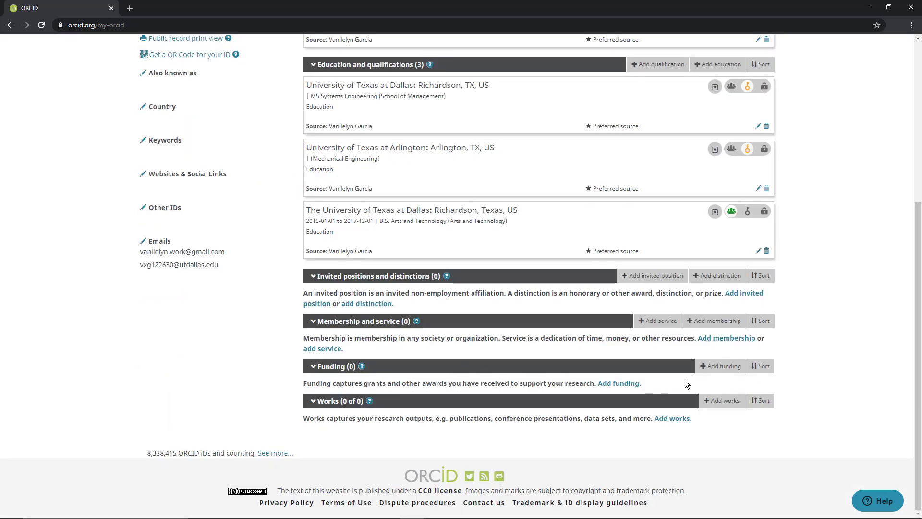
Step: Open the DimensionsWizard for linking funding and find grants by the researcher's first and last name
{"action": "mouse_move", "coordinate": [720, 368]}
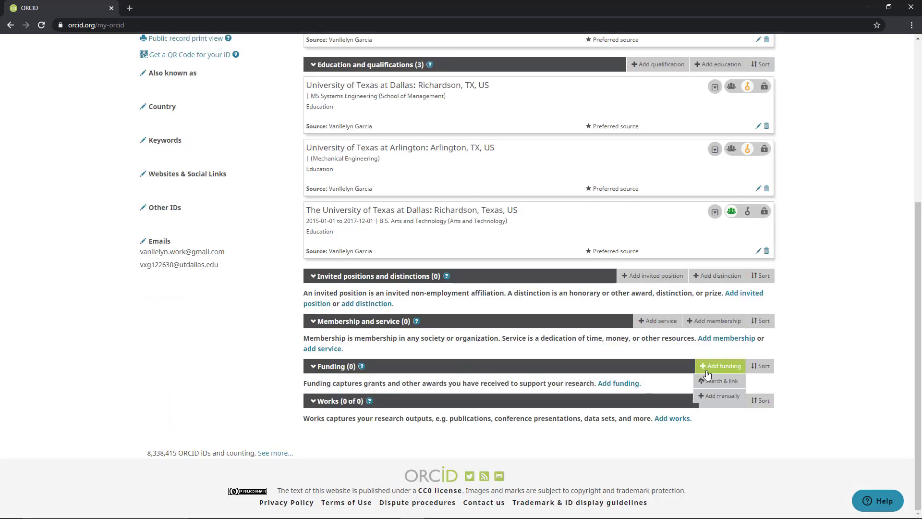
{"action": "left_click", "coordinate": [742, 386]}
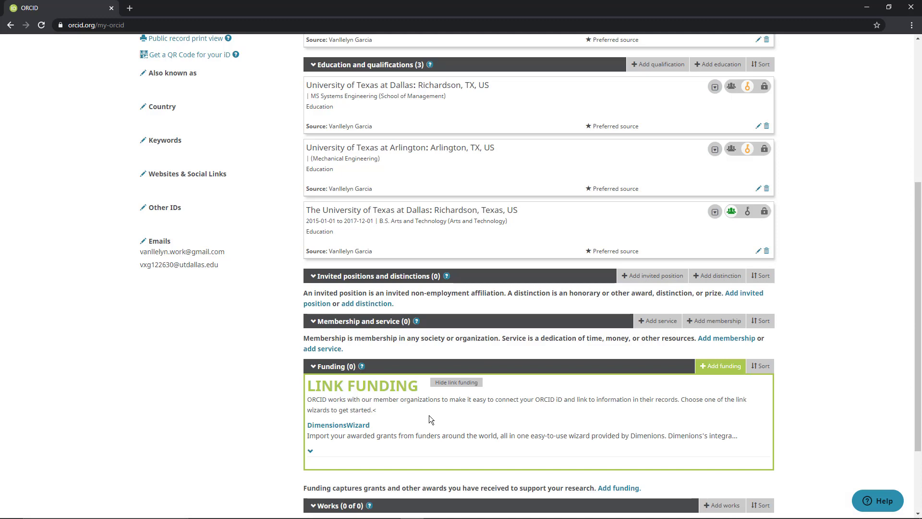
{"action": "left_click", "coordinate": [363, 426]}
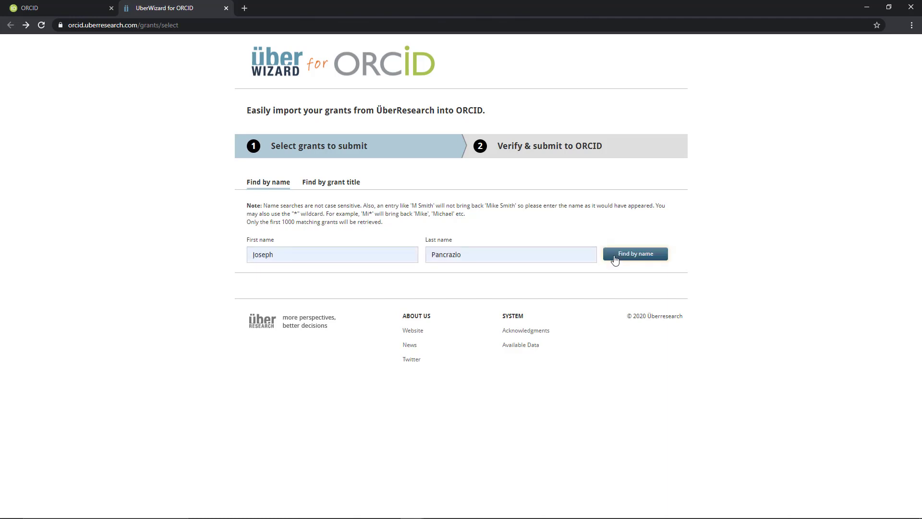
{"action": "left_click", "coordinate": [615, 257]}
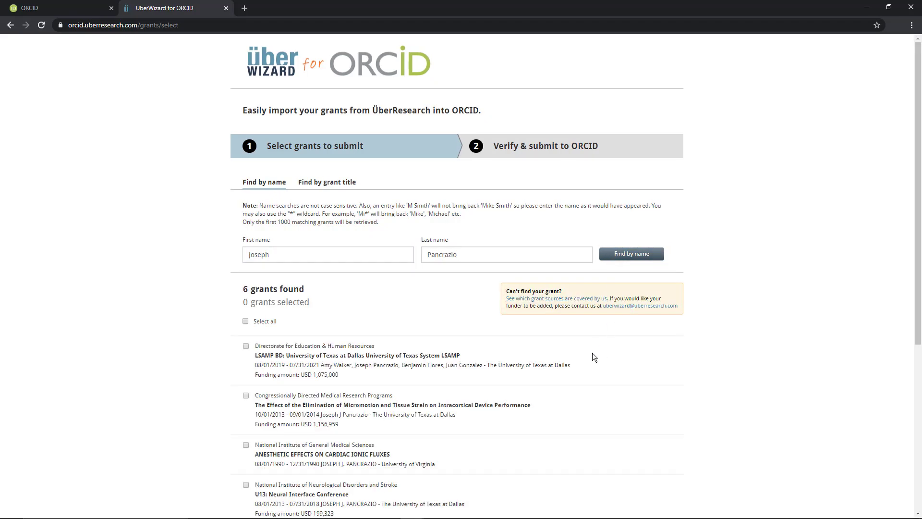
Step: Select the grant "Scalable Electrode Technology for High Resolution Chronic Recording of Brain" and submit it to ORCID
{"action": "scroll", "coordinate": [592, 356], "scroll_direction": "down", "scroll_amount": 5}
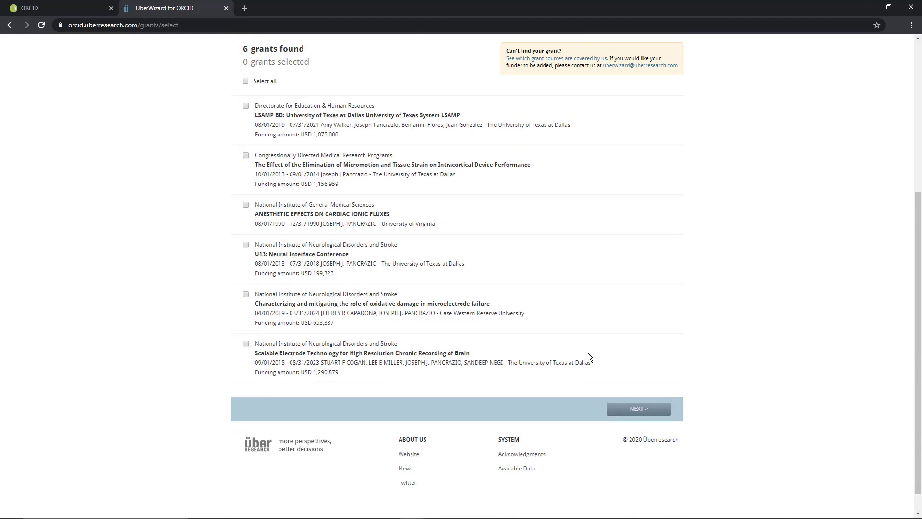
{"action": "left_click", "coordinate": [245, 344]}
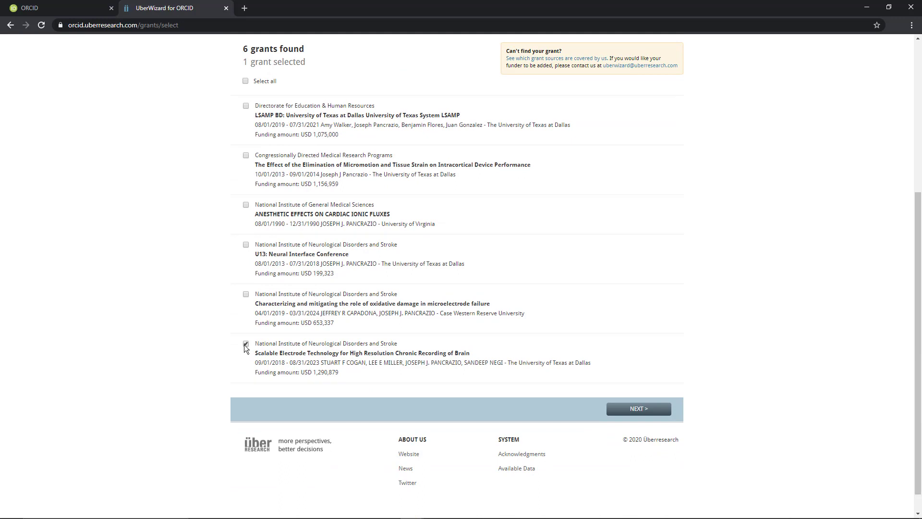
{"action": "left_click", "coordinate": [629, 409]}
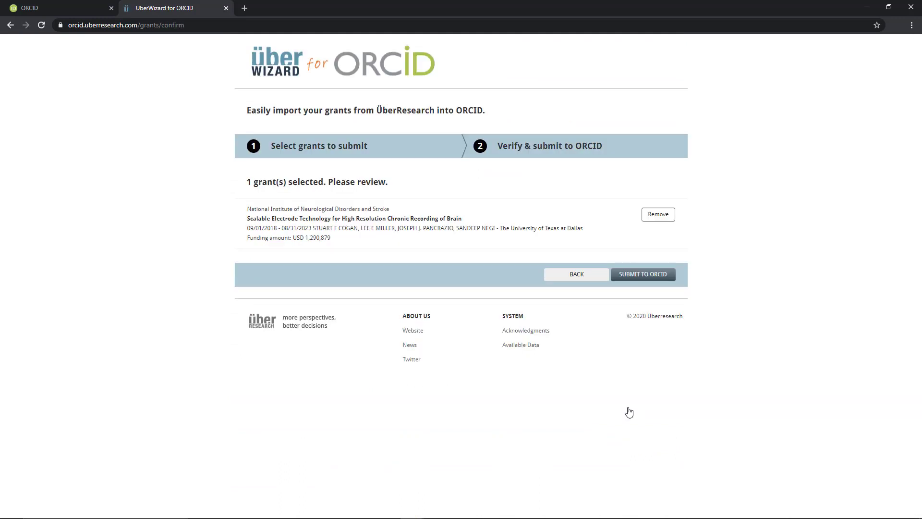
{"action": "left_click", "coordinate": [655, 282]}
Step: Show the search-and-link sources for adding works to the record and open the Scopus - Elsevier import wizard
{"action": "mouse_move", "coordinate": [716, 370]}
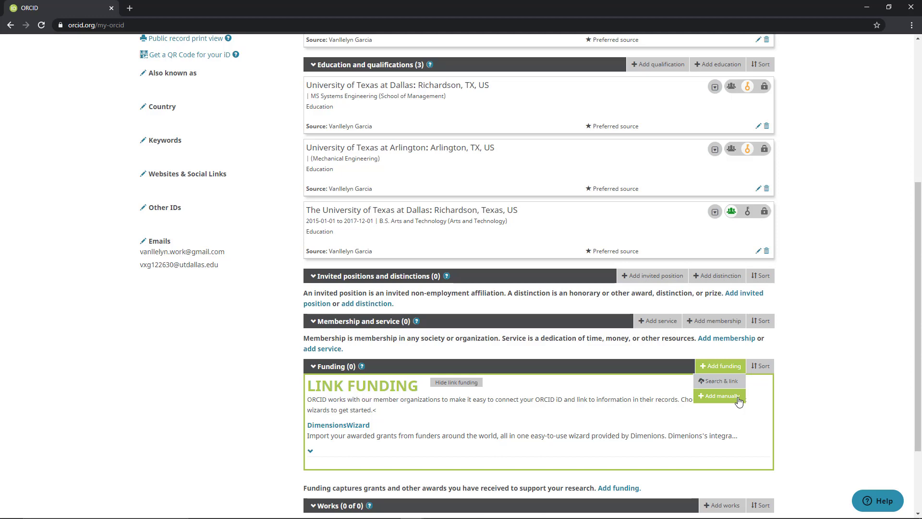
{"action": "scroll", "coordinate": [595, 440], "scroll_direction": "down", "scroll_amount": 2}
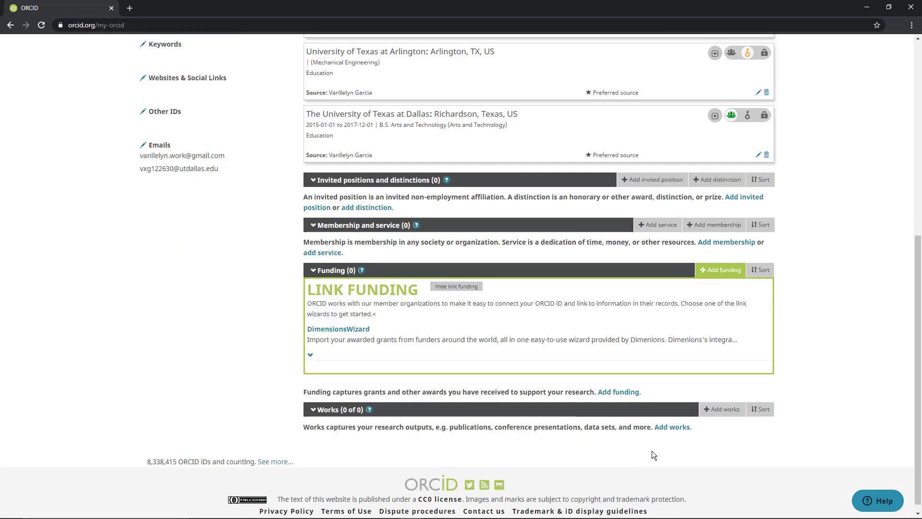
{"action": "mouse_move", "coordinate": [724, 415]}
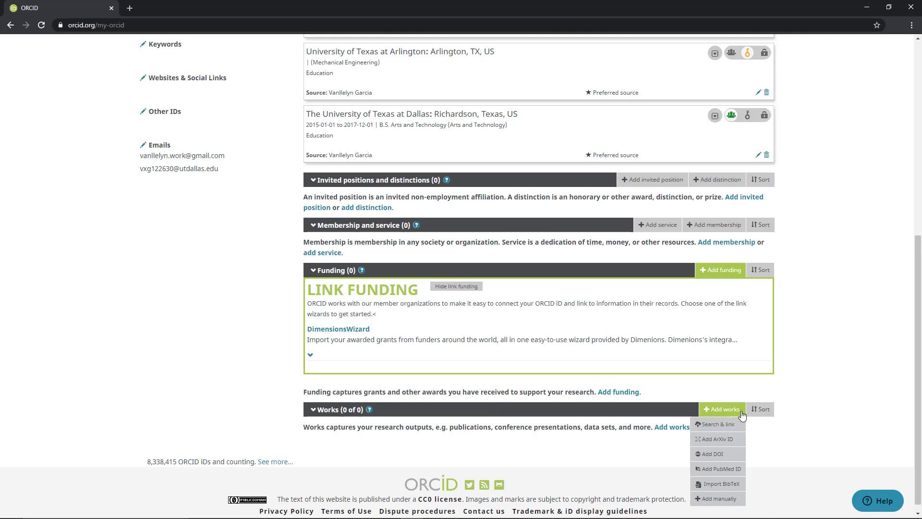
{"action": "left_click", "coordinate": [743, 425]}
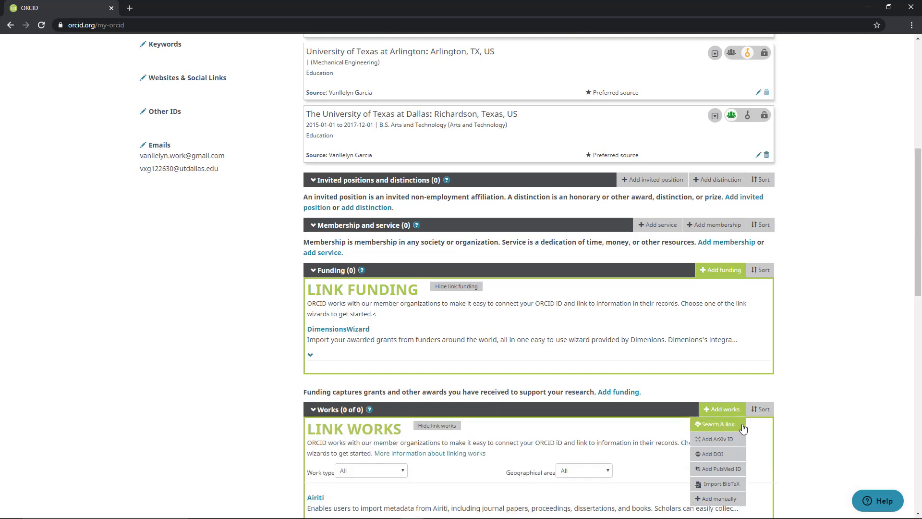
{"action": "scroll", "coordinate": [739, 427], "scroll_direction": "down", "scroll_amount": 7}
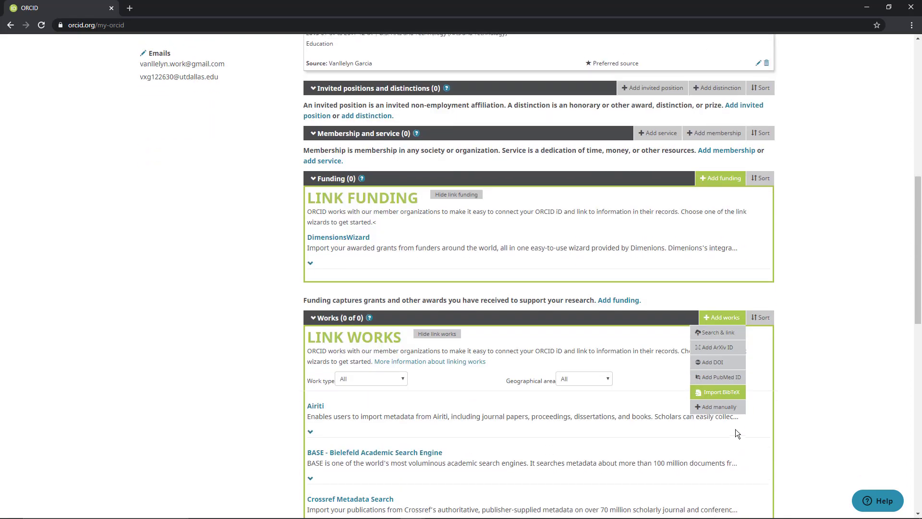
{"action": "scroll", "coordinate": [667, 461], "scroll_direction": "down", "scroll_amount": 8}
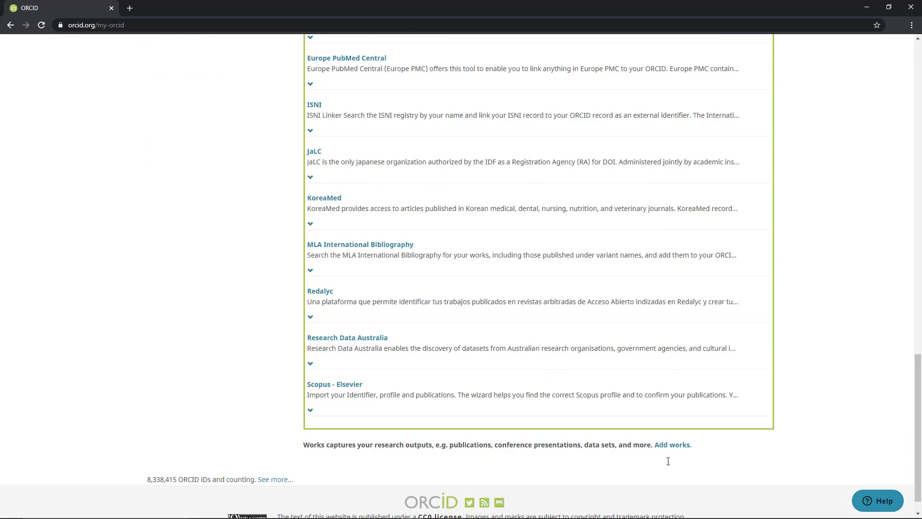
{"action": "left_click", "coordinate": [330, 358]}
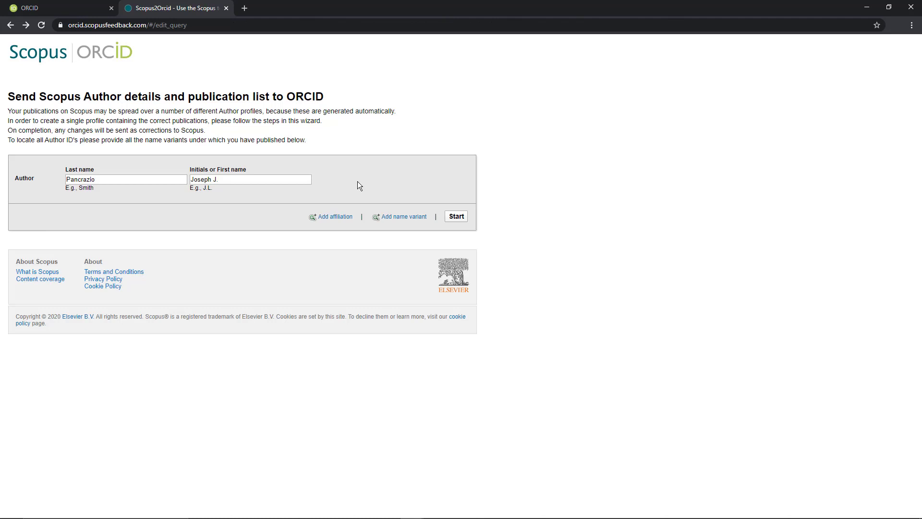
Step: Search Scopus for the researcher's author profile, select the matching profile, continue to the preferred profile name, and close the wizard
{"action": "left_click", "coordinate": [457, 216]}
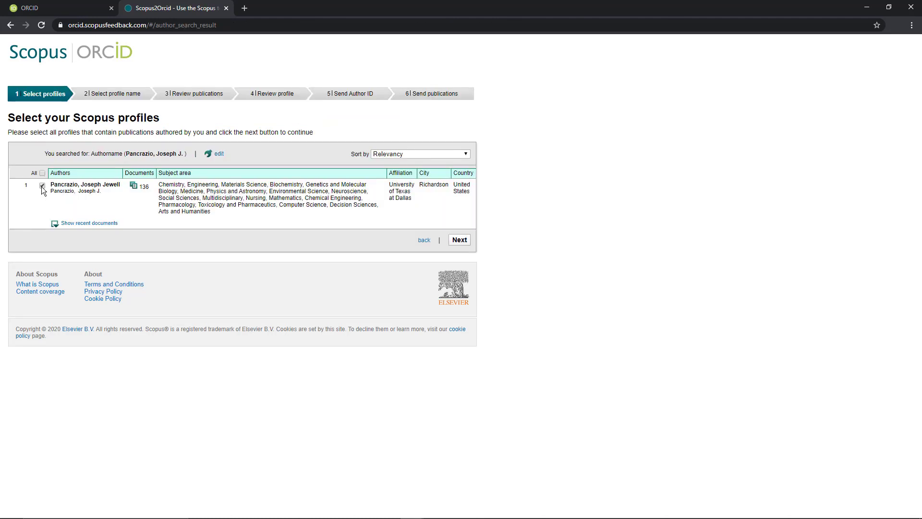
{"action": "left_click", "coordinate": [459, 240]}
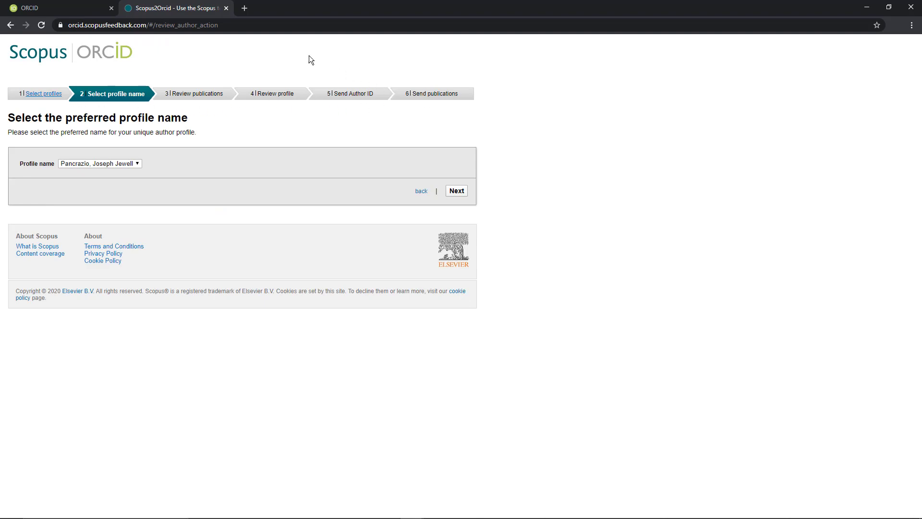
{"action": "left_click", "coordinate": [227, 9]}
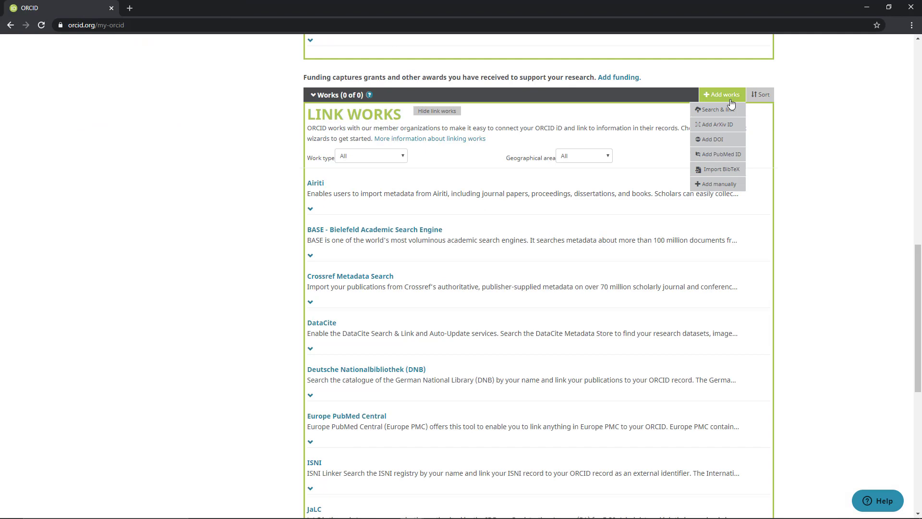
Step: Open the form for adding a work from a DOI, look it over, and cancel it without adding anything
{"action": "left_click", "coordinate": [735, 140]}
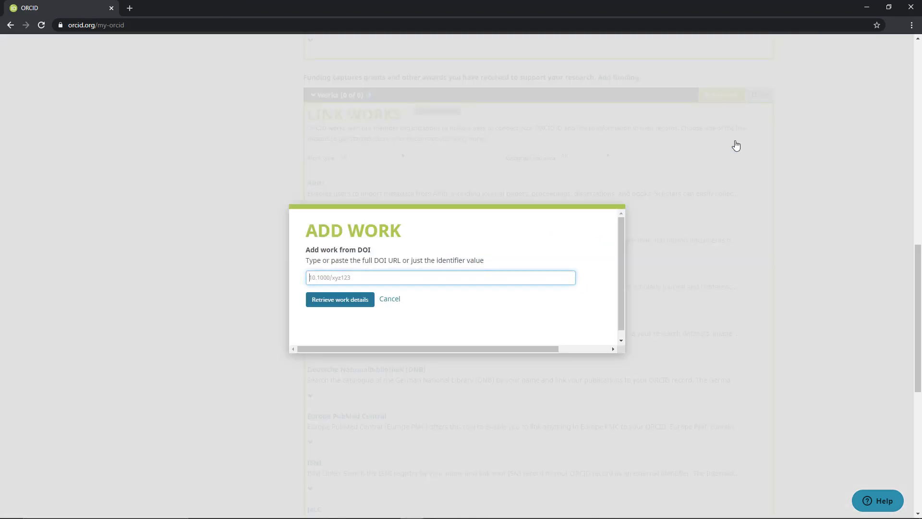
{"action": "left_click", "coordinate": [399, 301]}
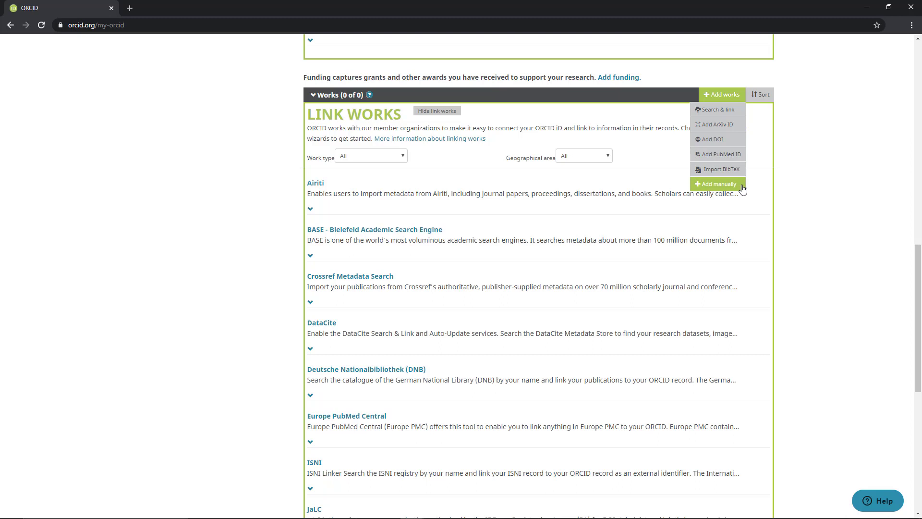
Step: Go to the account settings of the signed-in ORCID user
{"action": "scroll", "coordinate": [847, 353], "scroll_direction": "down", "scroll_amount": 1}
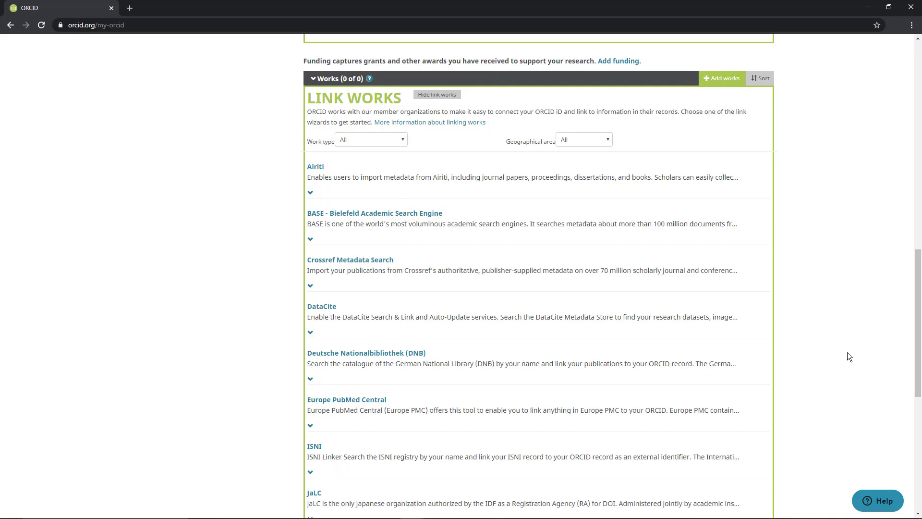
{"action": "left_click_drag", "start_coordinate": [918, 350], "coordinate": [918, 141]}
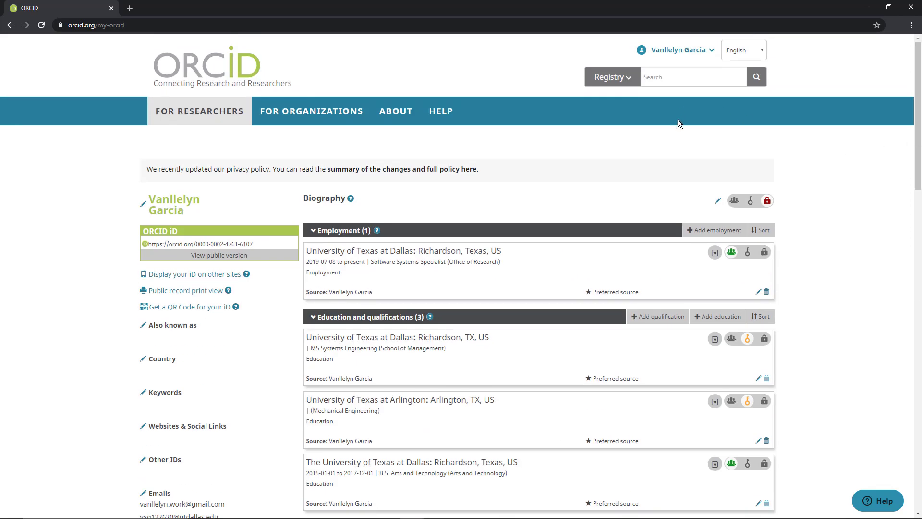
{"action": "left_click", "coordinate": [711, 51]}
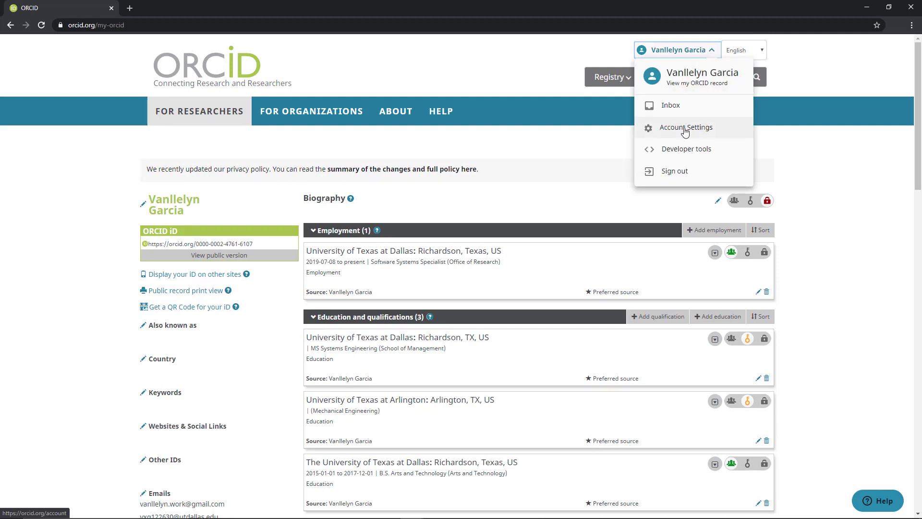
{"action": "left_click", "coordinate": [685, 130]}
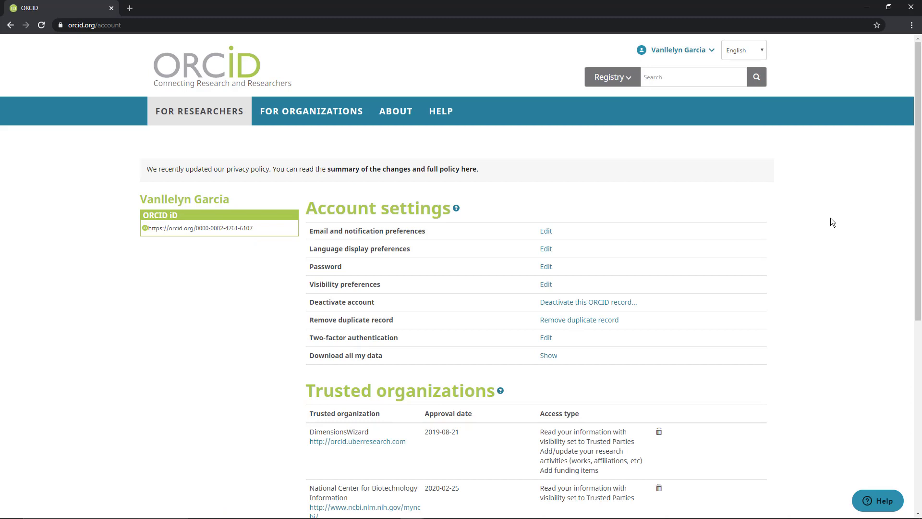
Step: Review the account settings, trusted organizations, trusted individuals and alternate sign-in accounts, reading the help notes for trusted individuals and alternate sign-in
{"action": "scroll", "coordinate": [829, 273], "scroll_direction": "down", "scroll_amount": 4}
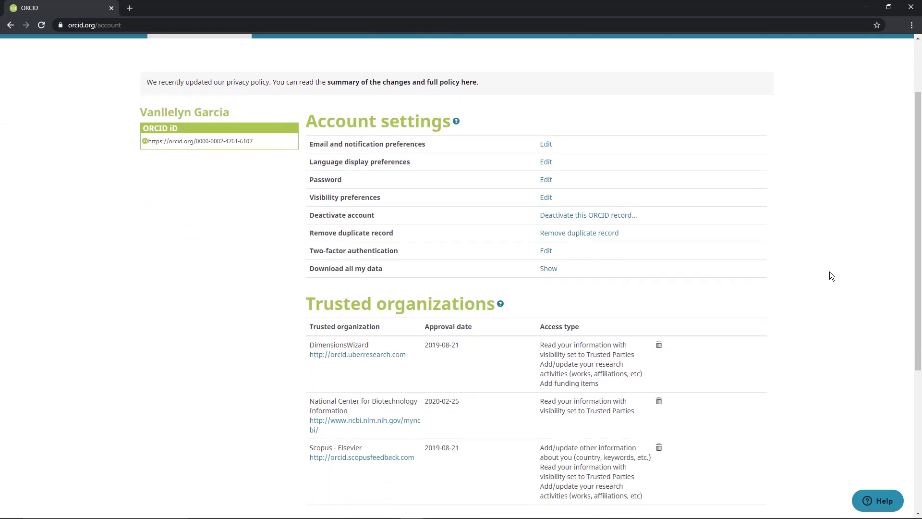
{"action": "mouse_move", "coordinate": [502, 199]}
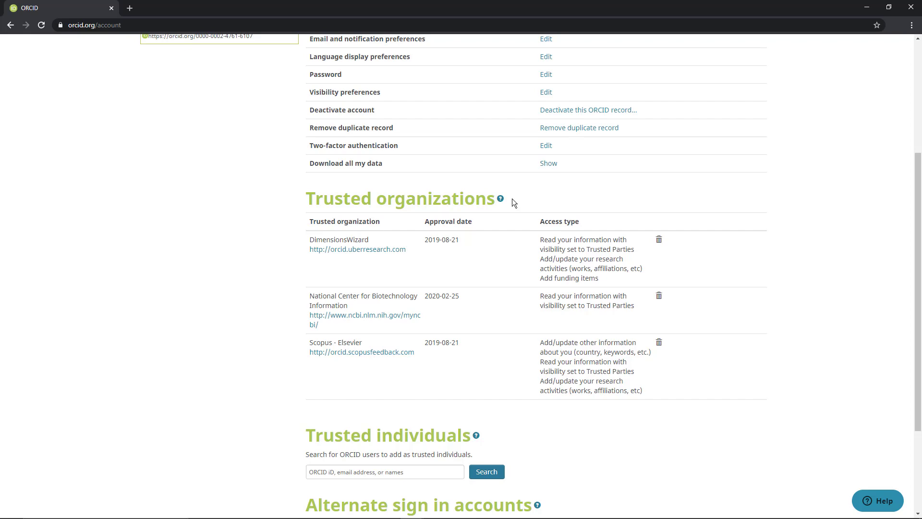
{"action": "scroll", "coordinate": [512, 198], "scroll_direction": "down", "scroll_amount": 3}
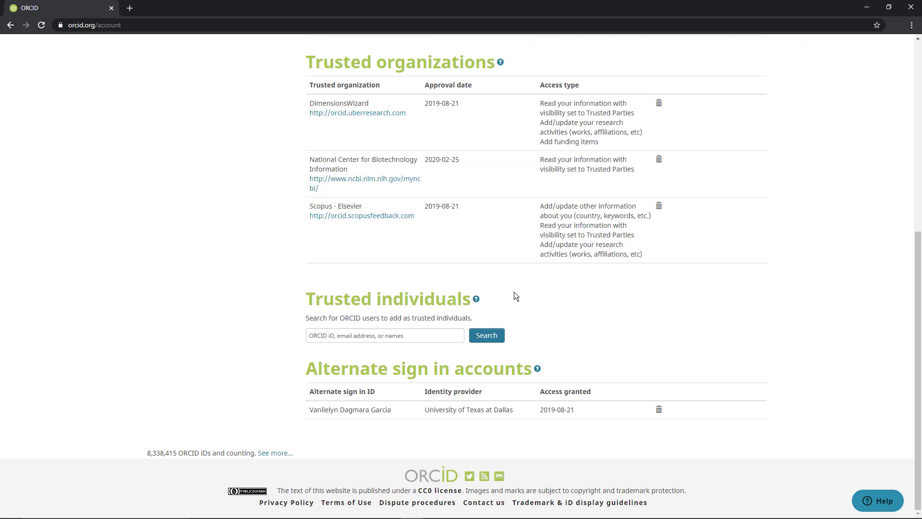
{"action": "mouse_move", "coordinate": [478, 298]}
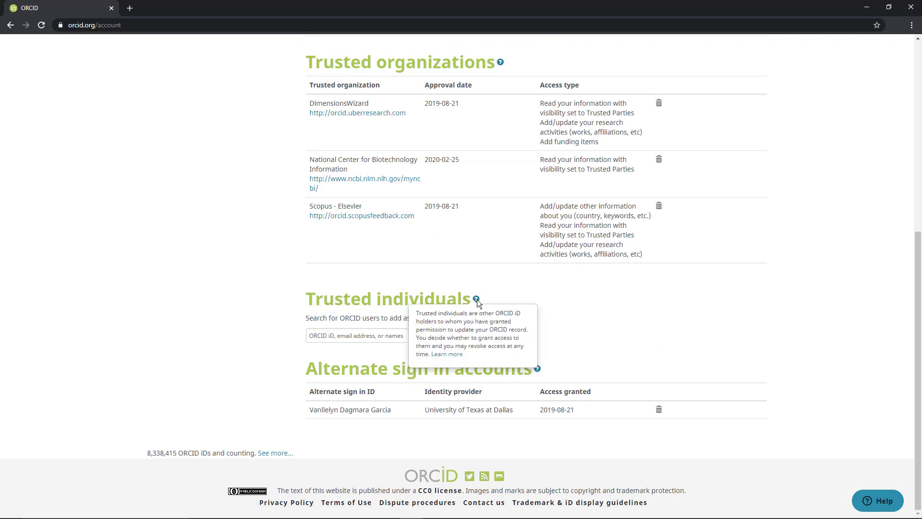
{"action": "mouse_move", "coordinate": [538, 369]}
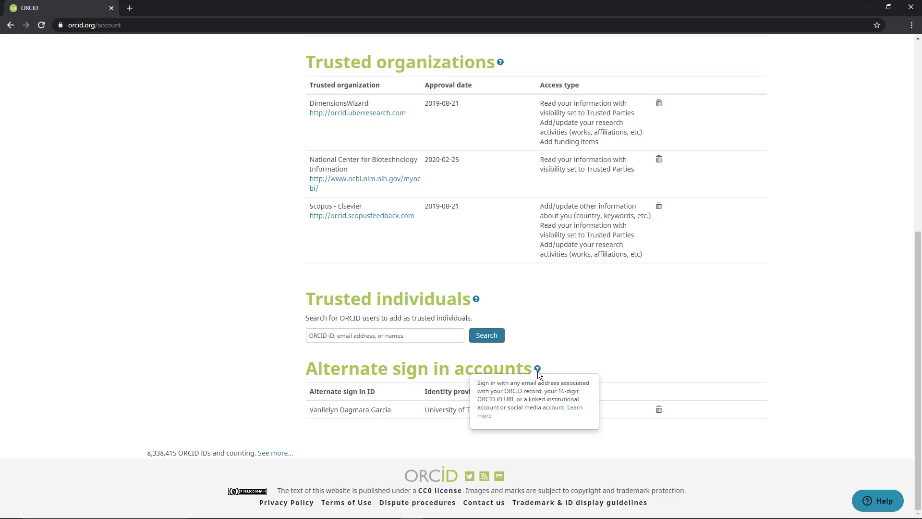
Step: Return to the top of the account settings and open the ORCID Help page
{"action": "left_click_drag", "start_coordinate": [916, 379], "coordinate": [916, 190]}
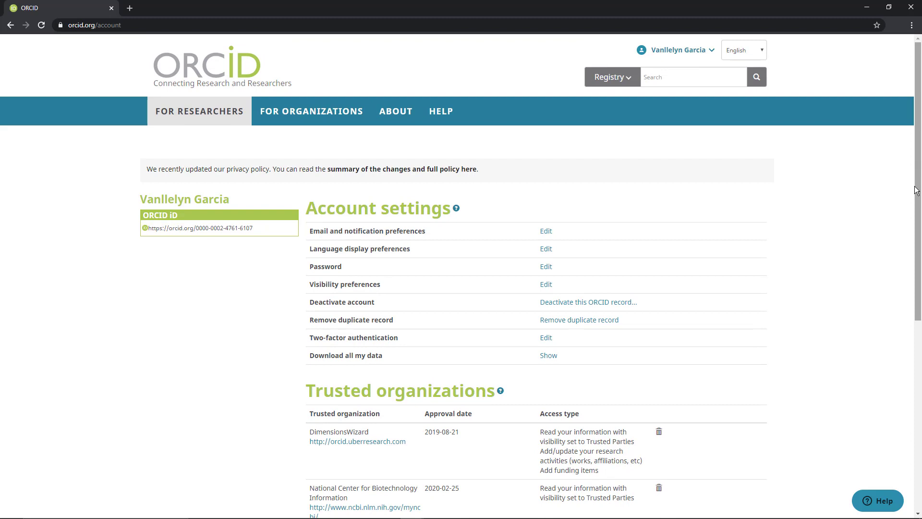
{"action": "left_click", "coordinate": [432, 108]}
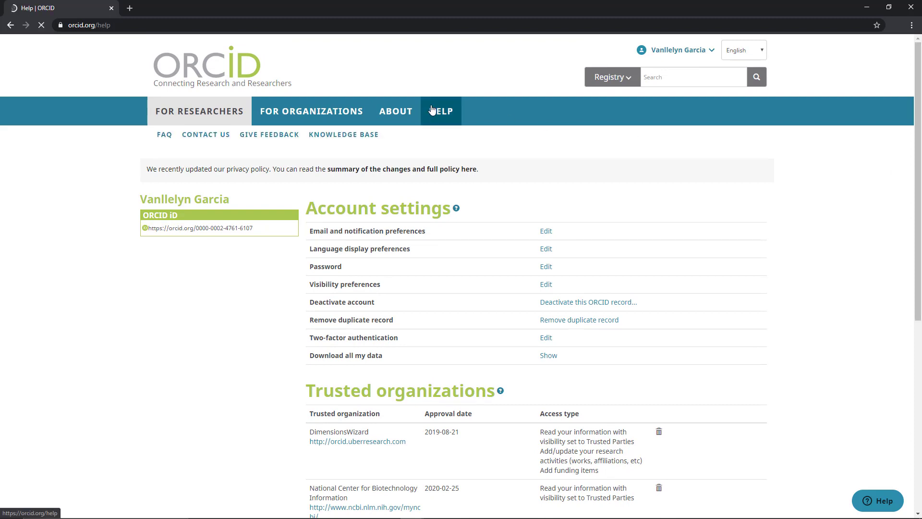